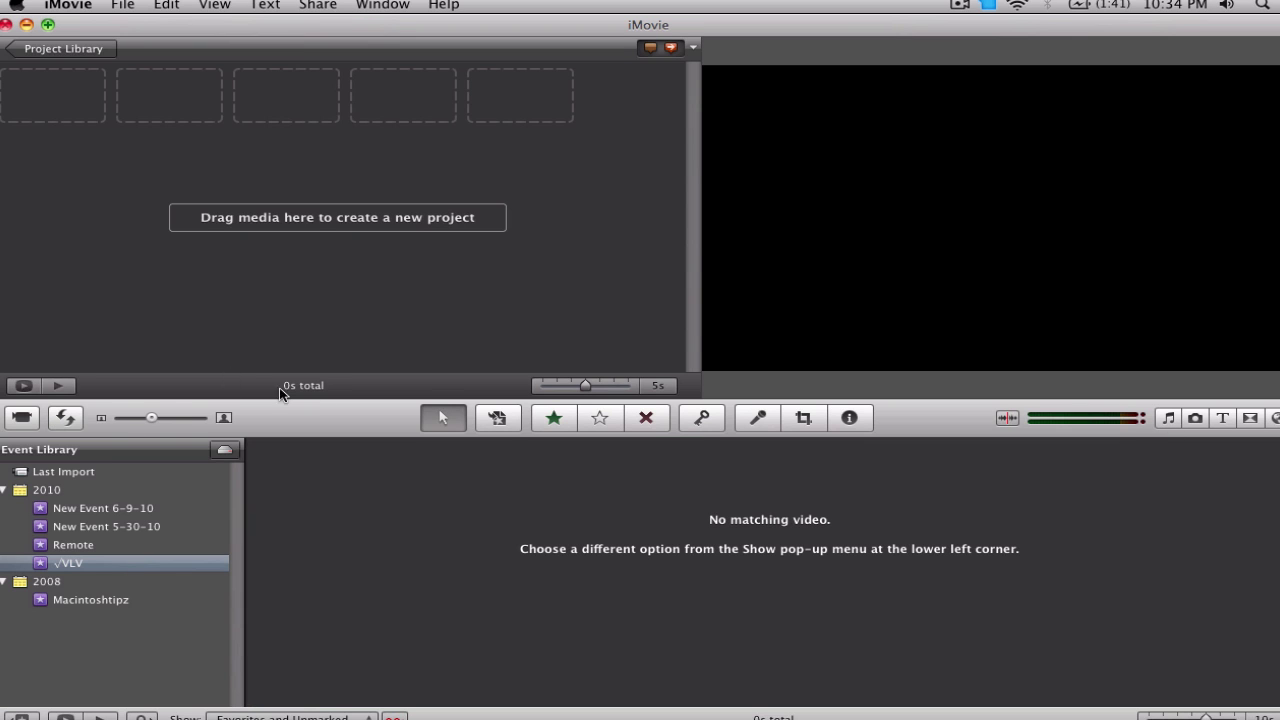
Step: Create New Project 1 with default settings and add YouTube Beats' Something Special as its music
{"action": "left_click", "coordinate": [70, 50]}
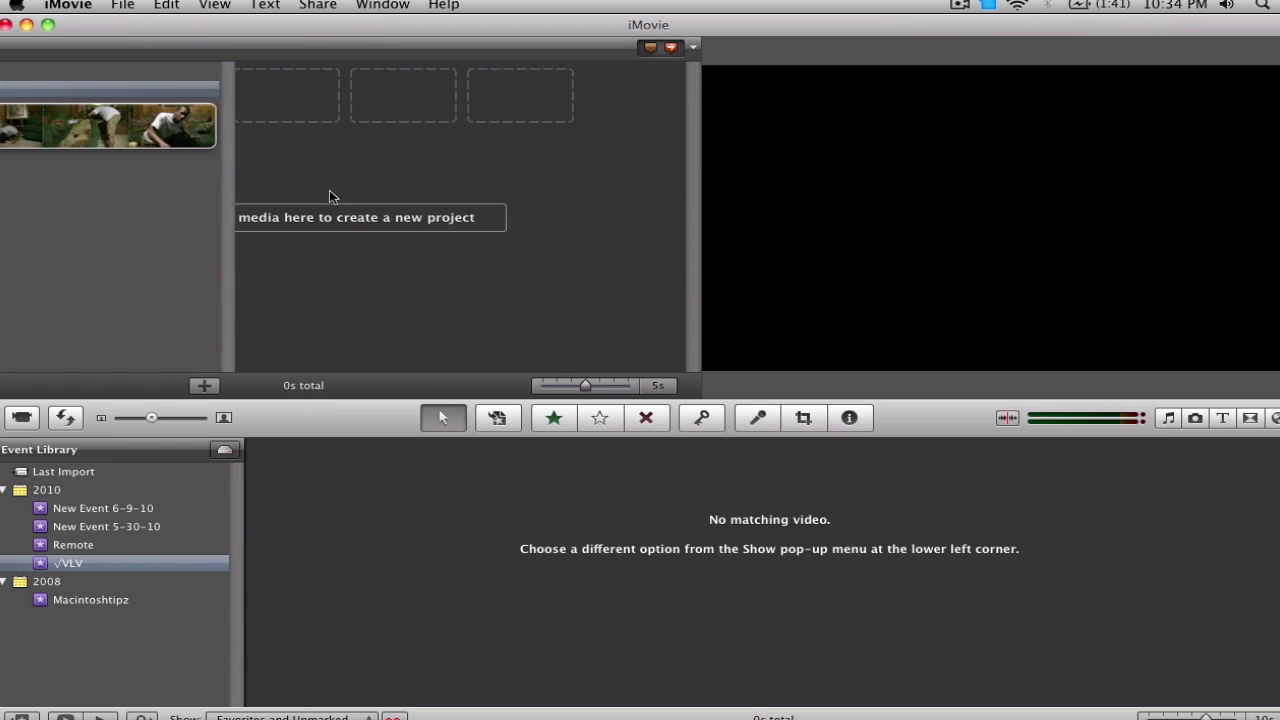
{"action": "key", "text": "super+n"}
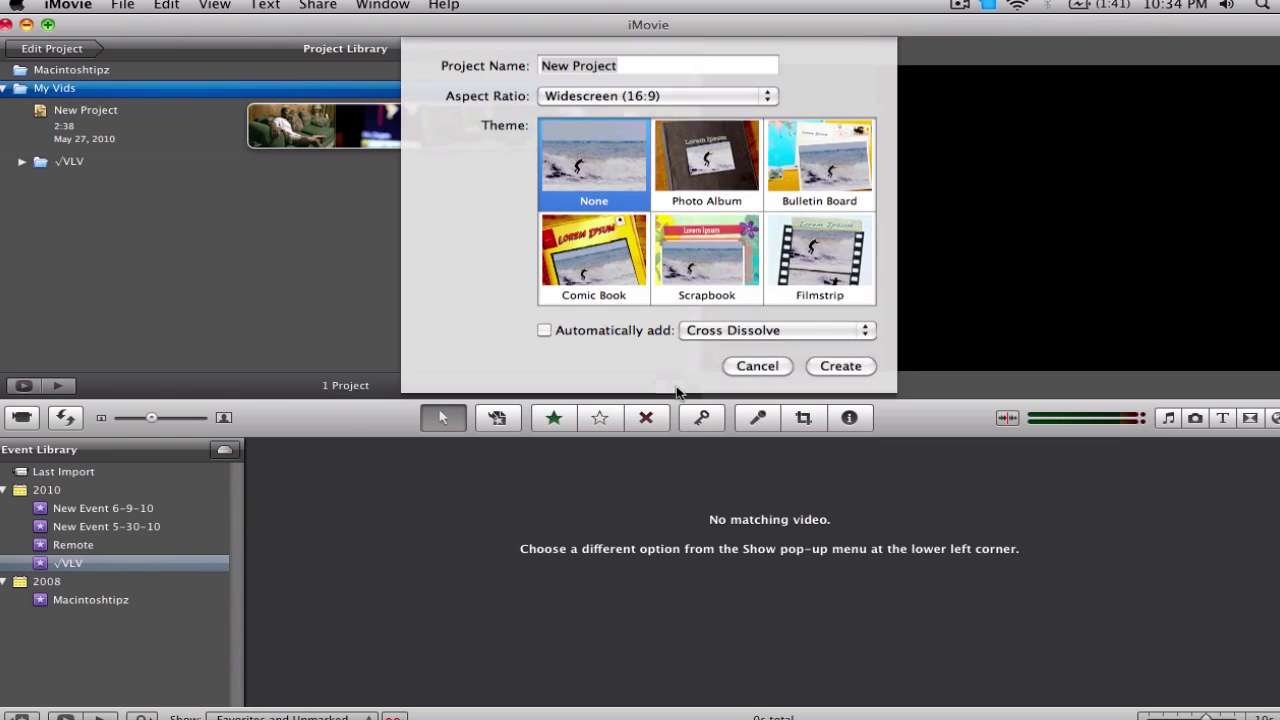
{"action": "key", "text": "Return"}
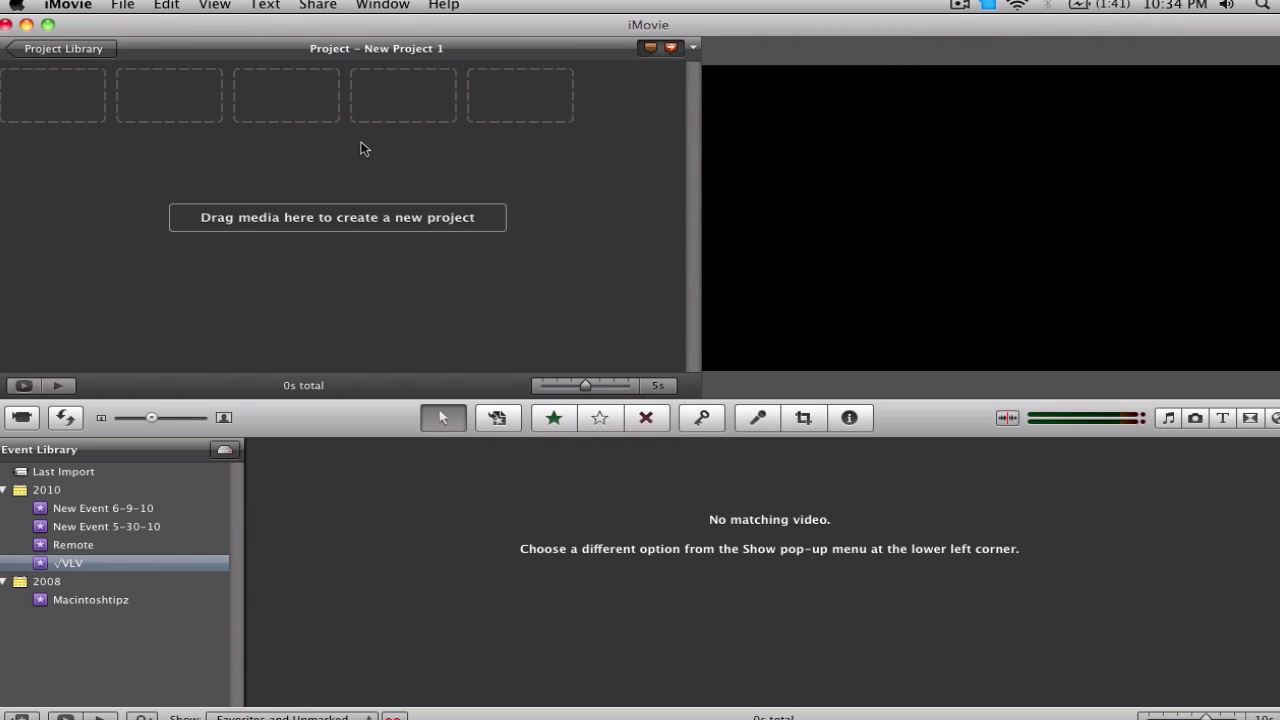
{"action": "left_click", "coordinate": [1164, 421]}
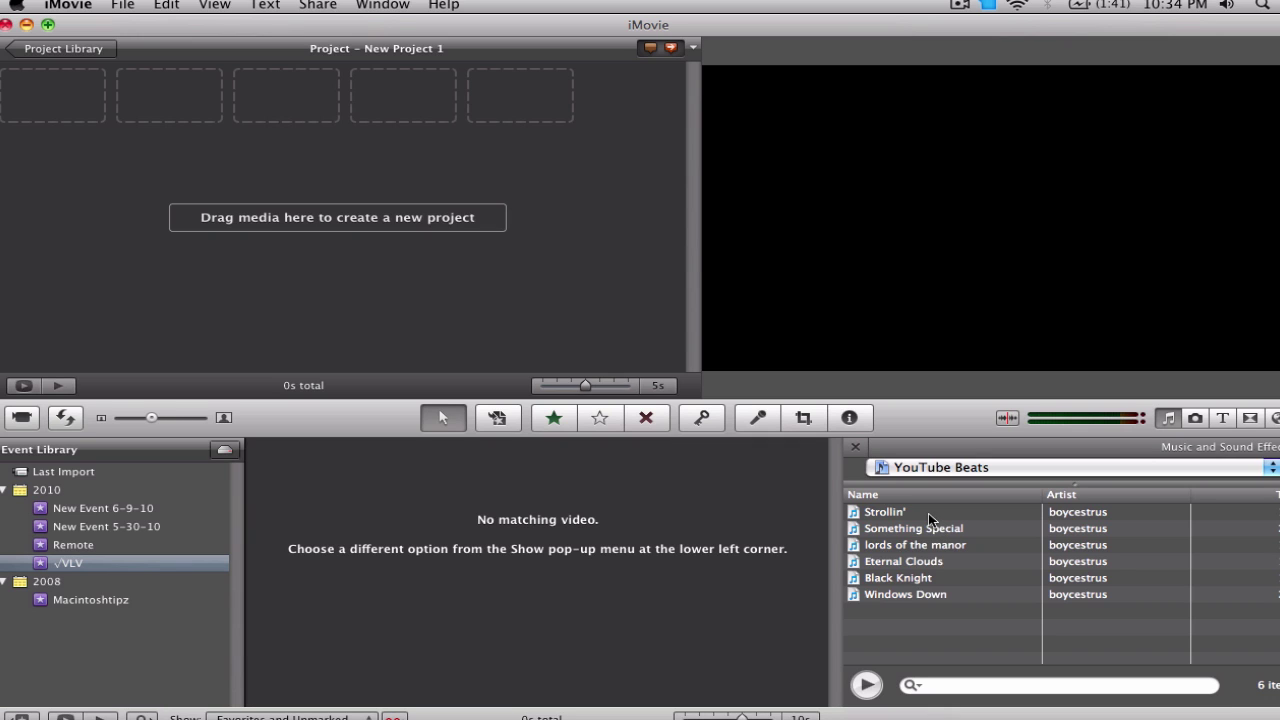
{"action": "left_click_drag", "start_coordinate": [922, 537], "coordinate": [152, 116]}
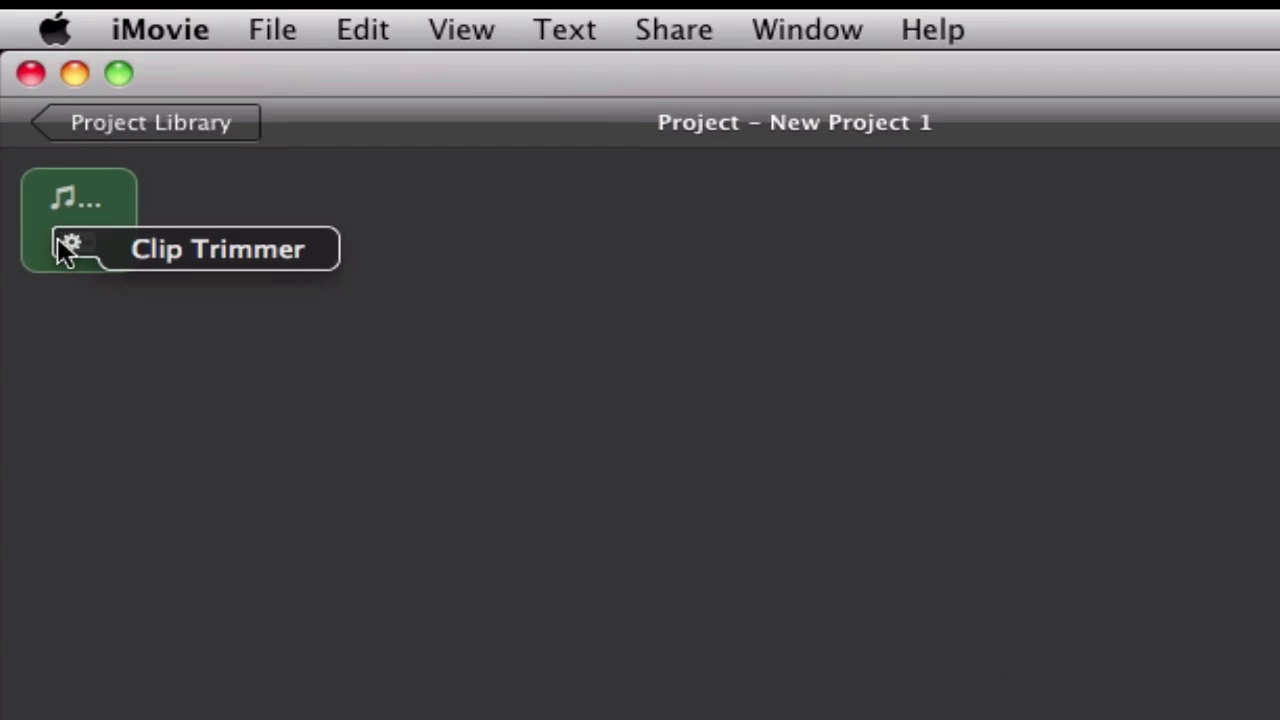
Step: Open the 2:48 music clip in the Clip Trimmer and confirm View > Snap to Beats is ticked
{"action": "left_click", "coordinate": [145, 256]}
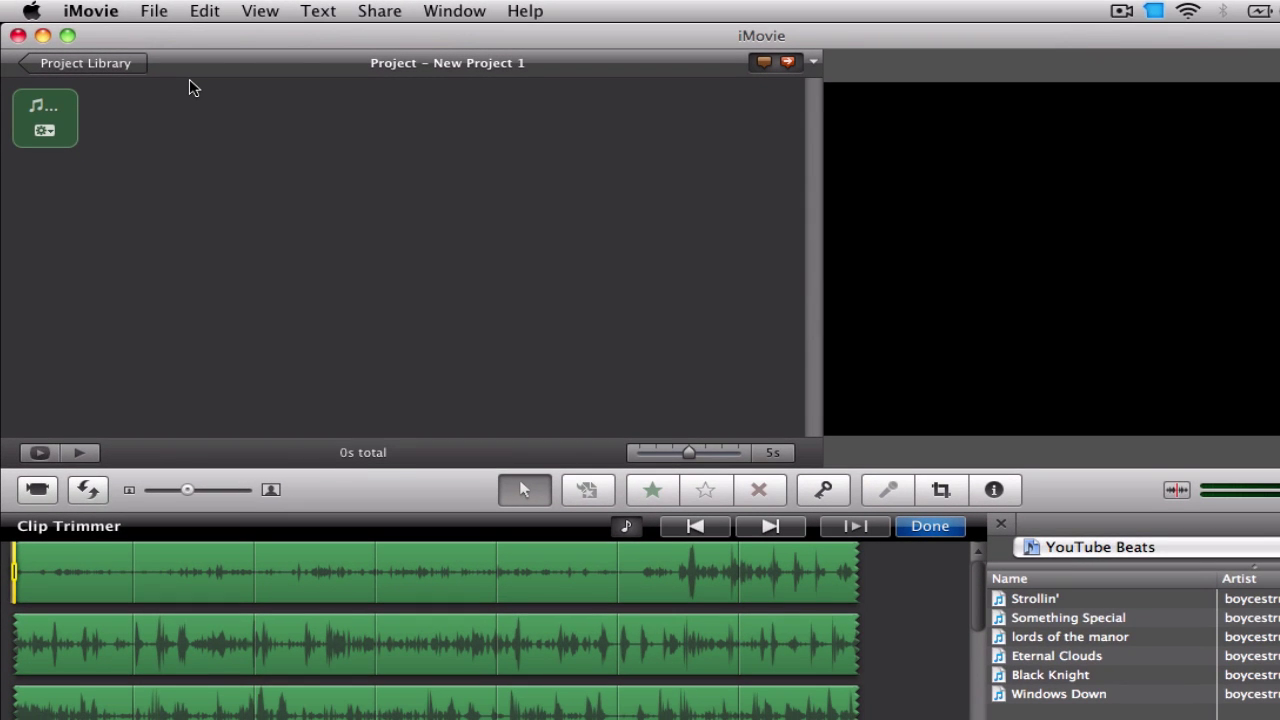
{"action": "left_click", "coordinate": [256, 11]}
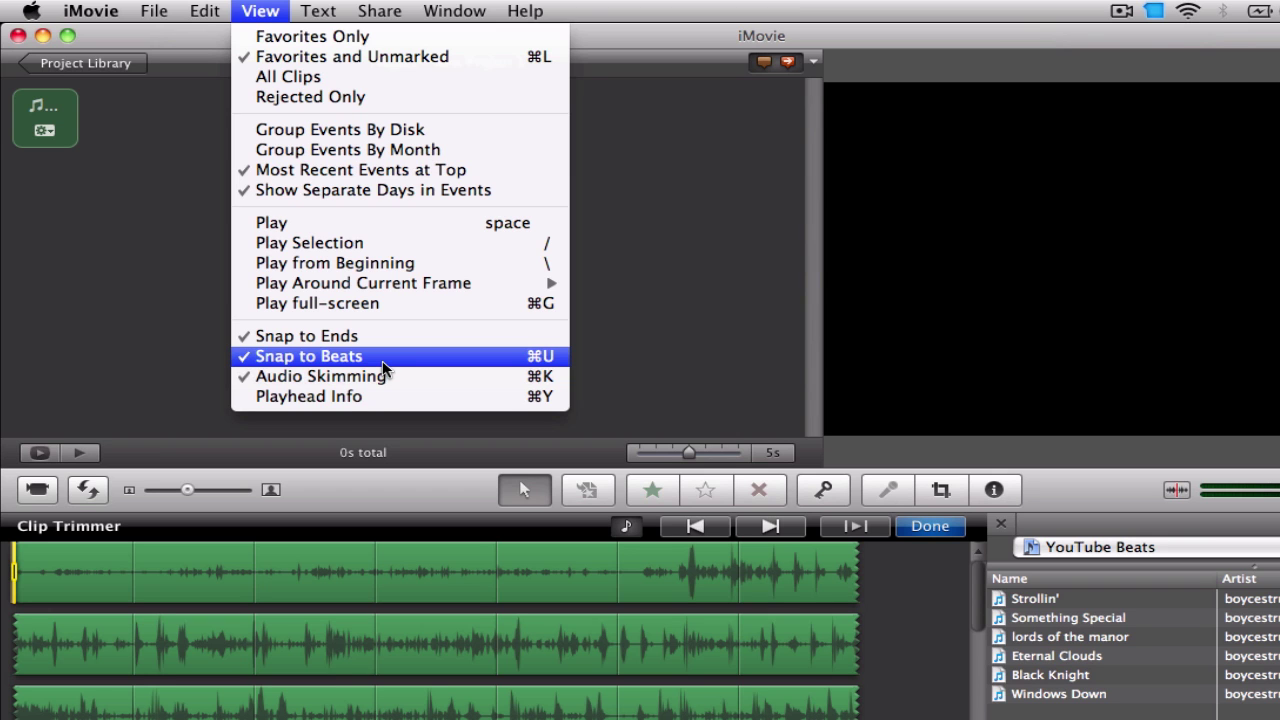
{"action": "left_click", "coordinate": [660, 397]}
{"action": "scroll", "coordinate": [532, 580], "scroll_direction": "down", "scroll_amount": 2}
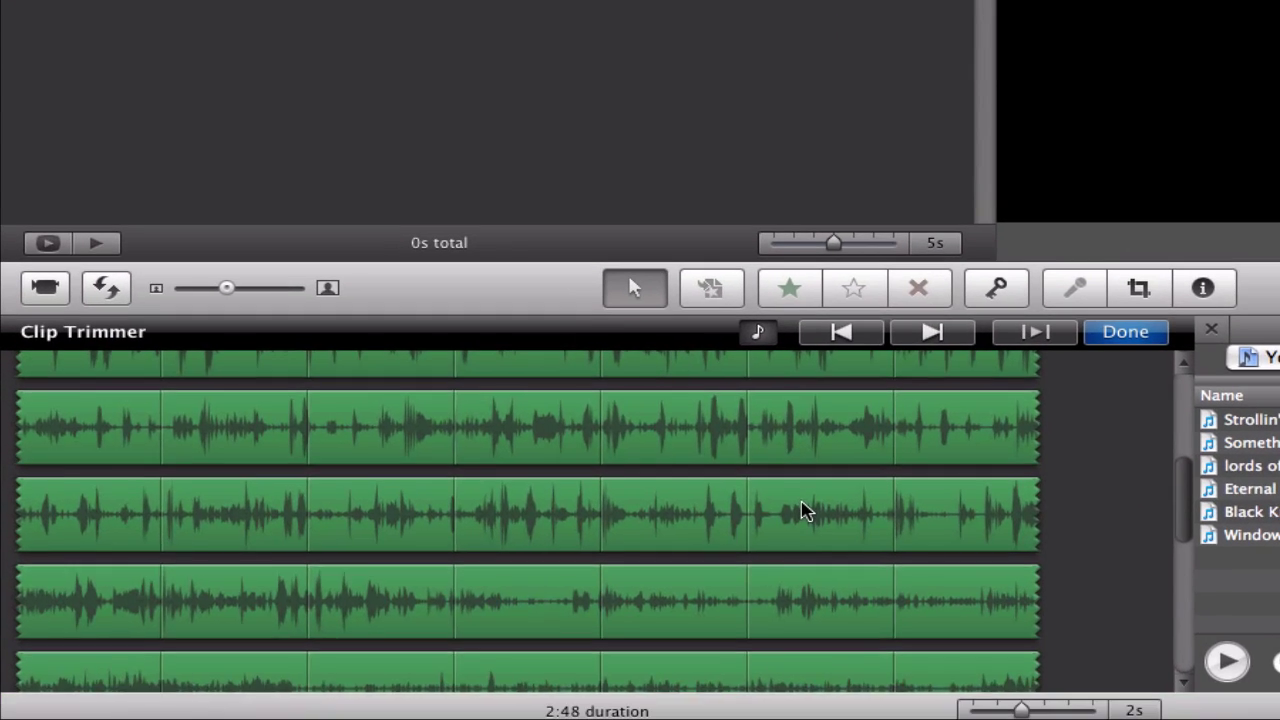
{"action": "scroll", "coordinate": [666, 672], "scroll_direction": "up", "scroll_amount": 2}
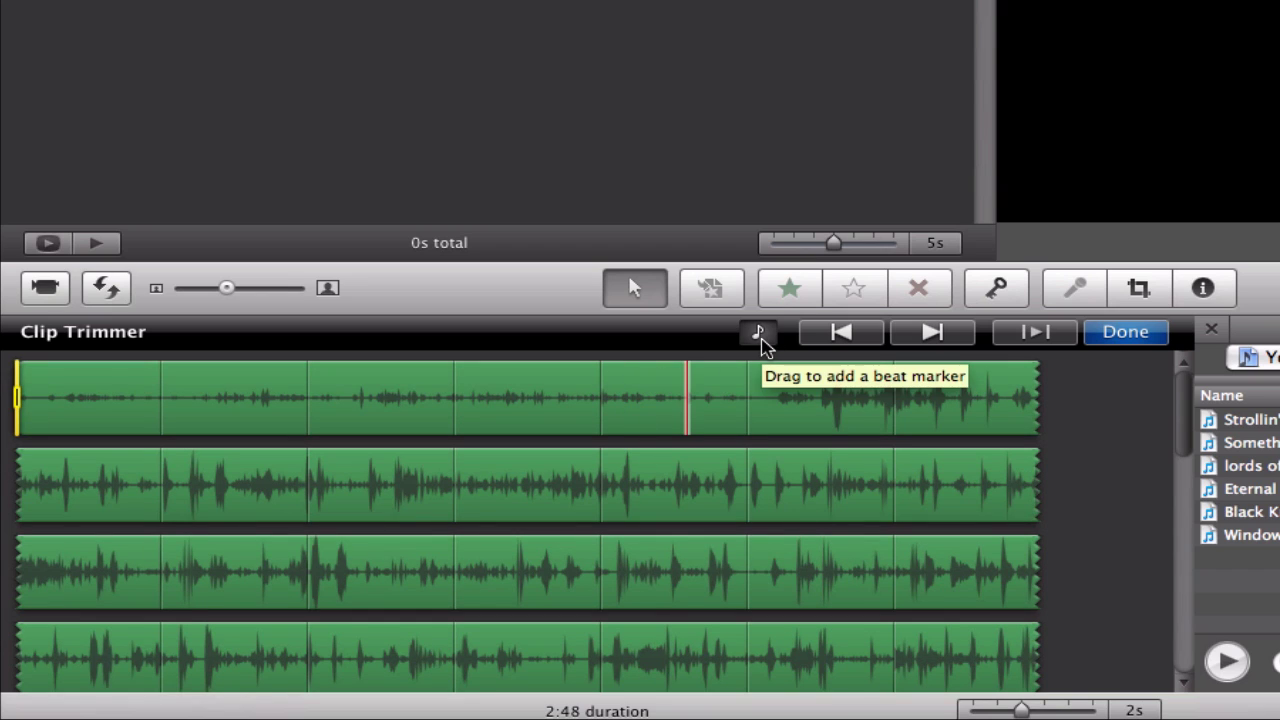
{"action": "mouse_move", "coordinate": [762, 345]}
{"action": "left_mouse_down"}
{"action": "mouse_move", "coordinate": [746, 373]}
{"action": "mouse_move", "coordinate": [498, 566]}
{"action": "mouse_move", "coordinate": [423, 600]}
{"action": "mouse_move", "coordinate": [494, 603]}
{"action": "mouse_move", "coordinate": [436, 603]}
{"action": "left_mouse_up"}
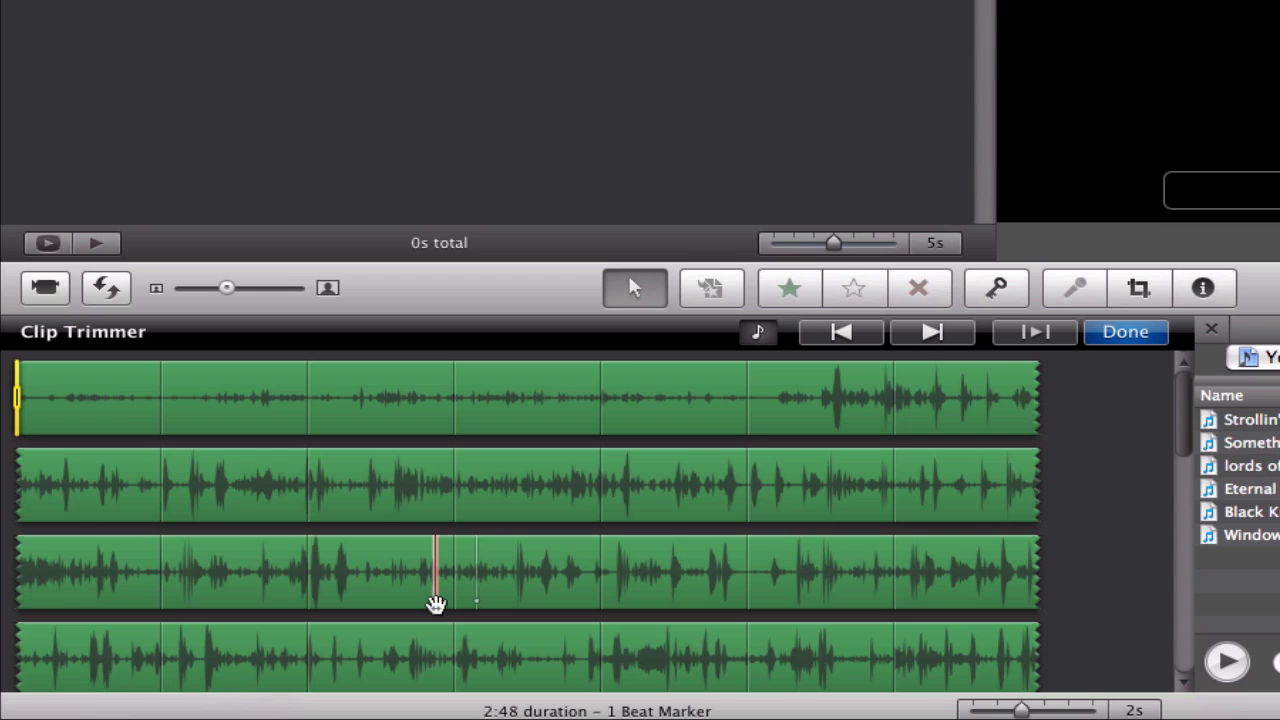
{"action": "mouse_move", "coordinate": [434, 600]}
{"action": "left_mouse_down"}
{"action": "mouse_move", "coordinate": [729, 489]}
{"action": "mouse_move", "coordinate": [727, 500]}
{"action": "left_mouse_up"}
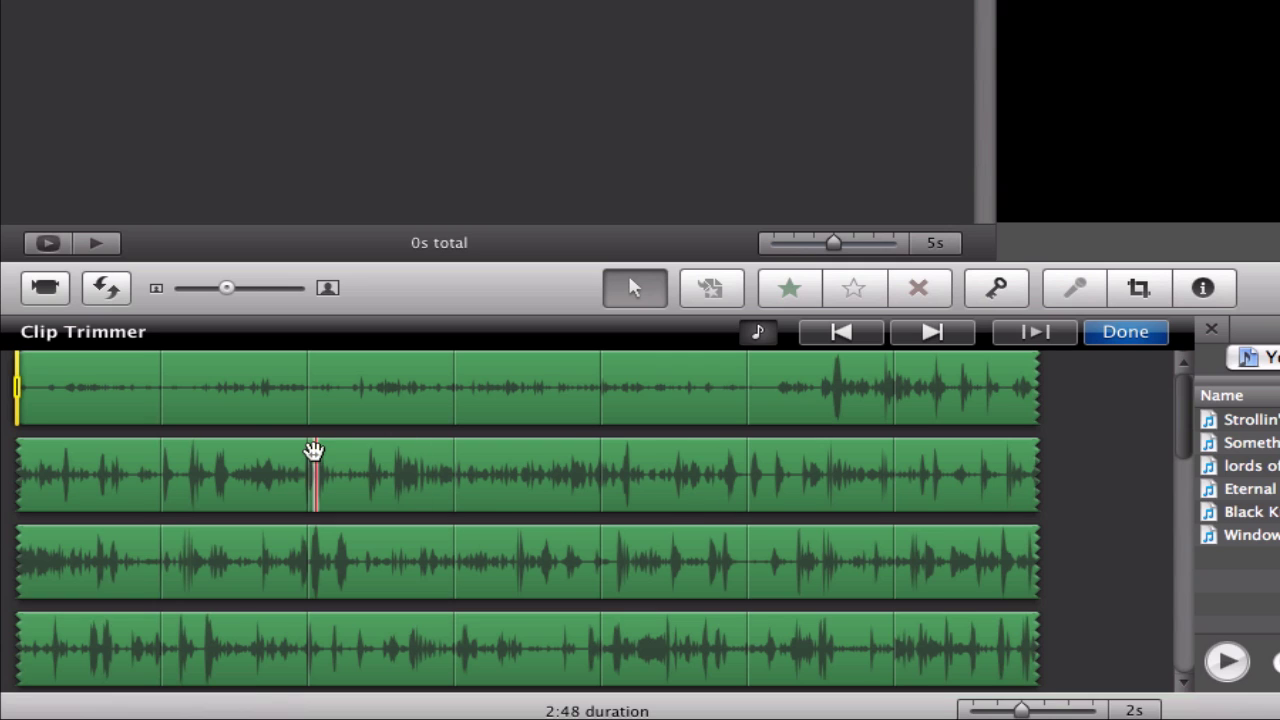
{"action": "key", "text": "m"}
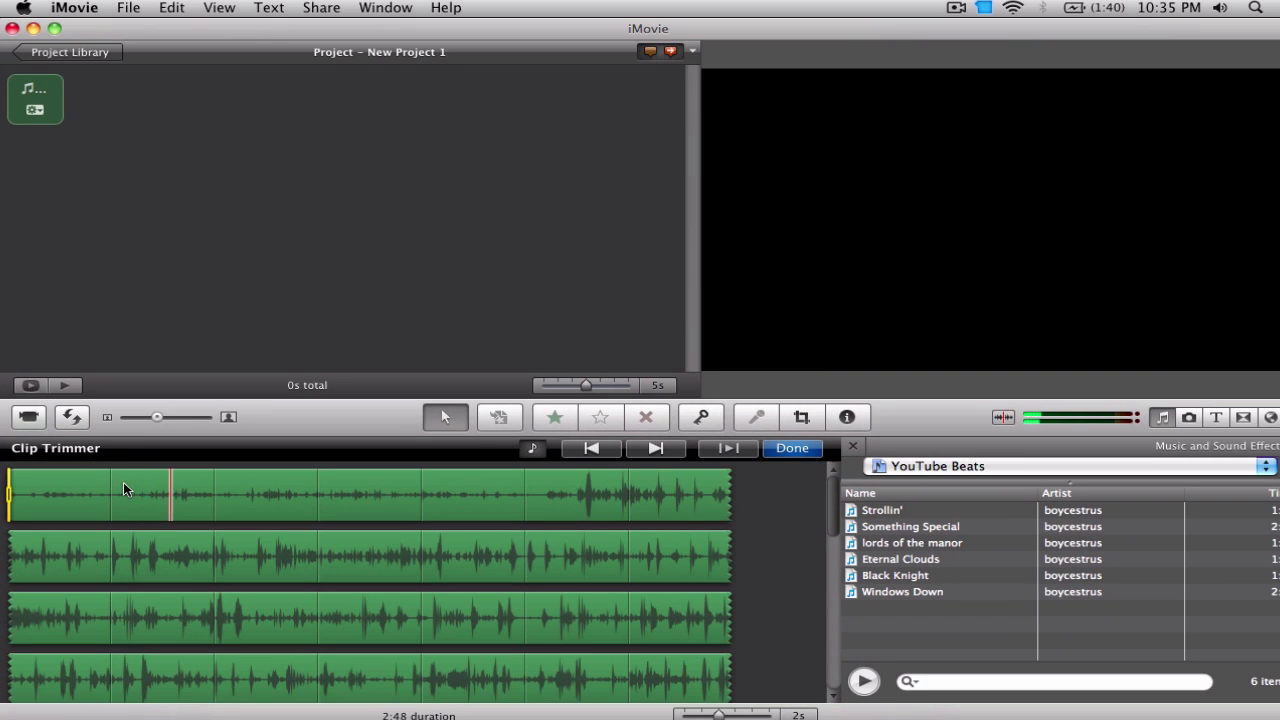
Step: Play the song, marking beats with M until 21 markers span the waveform, then stop playback
{"action": "key", "text": "m"}
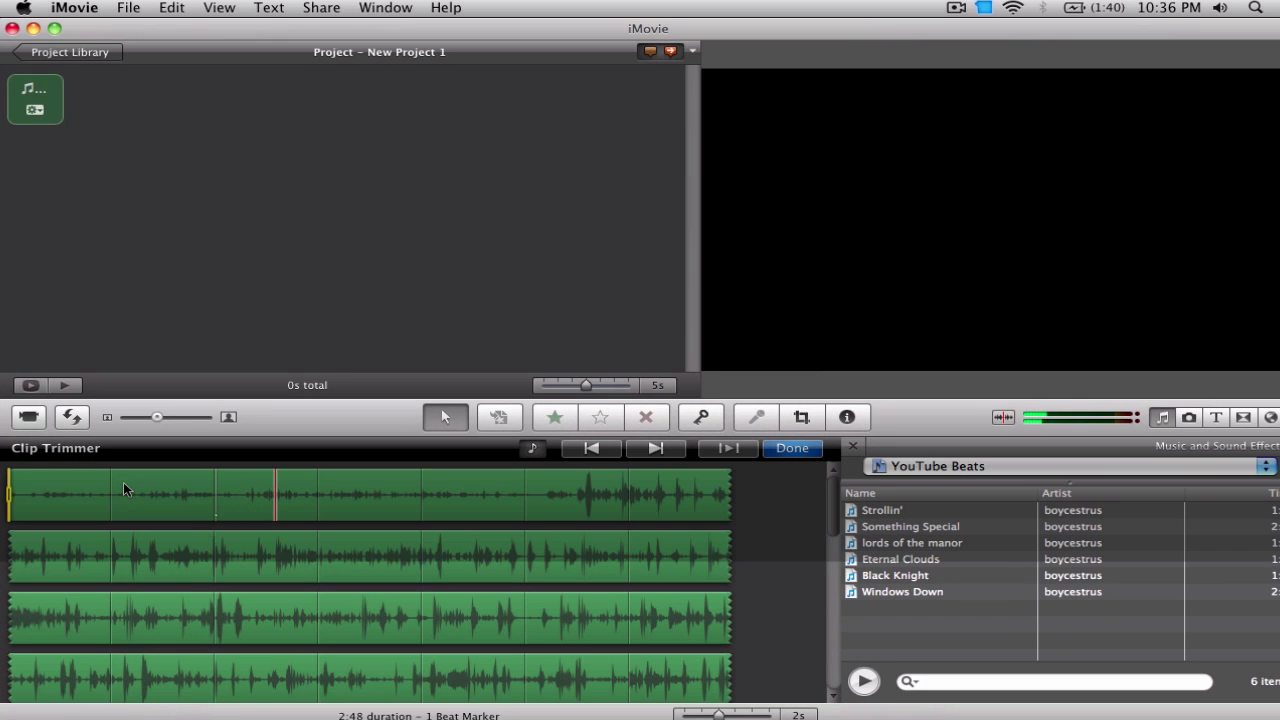
{"action": "key", "text": "m"}
{"action": "key", "text": "m"}
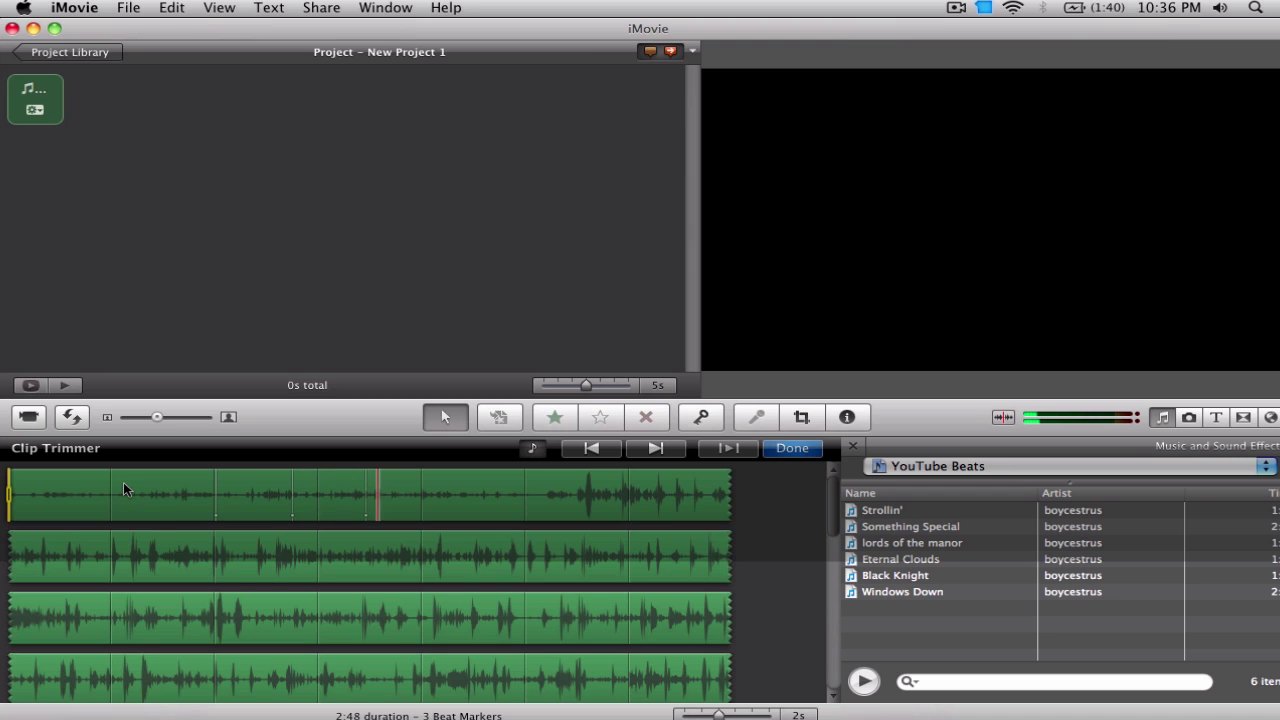
{"action": "key", "text": "m"}
{"action": "key", "text": "m"}
{"action": "key", "text": "m"}
{"action": "key", "text": "m"}
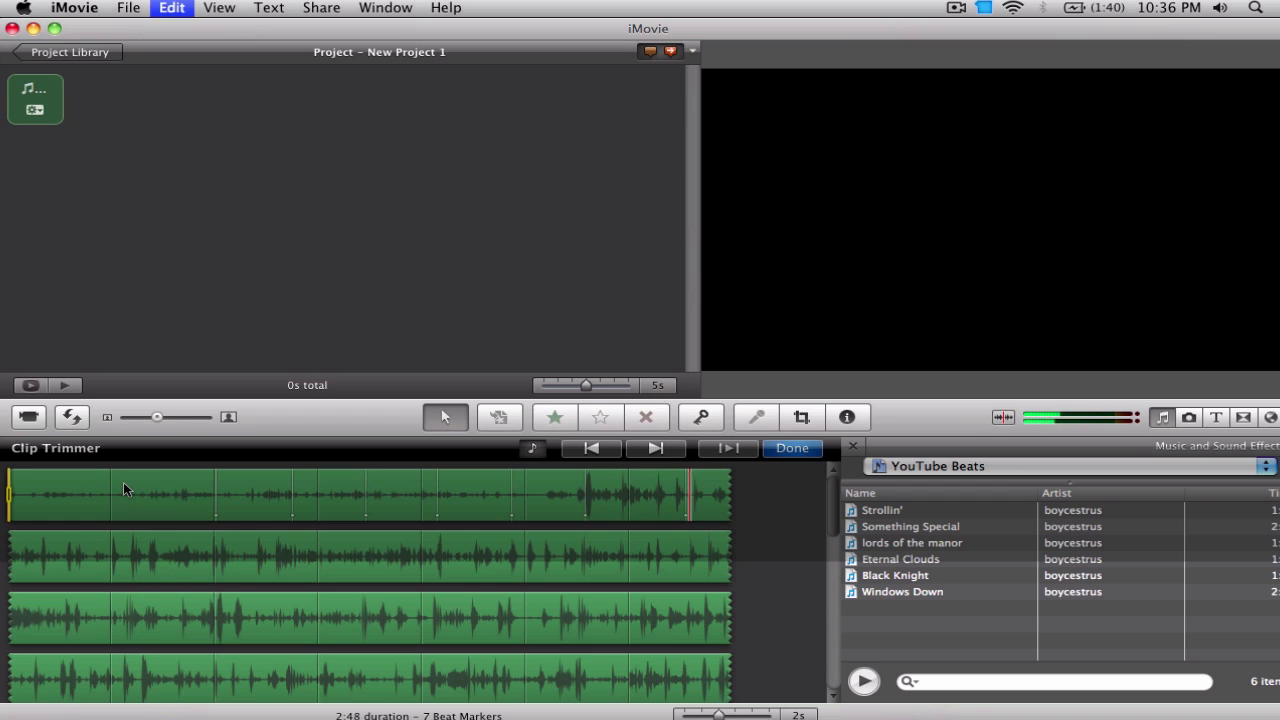
{"action": "key", "text": "m"}
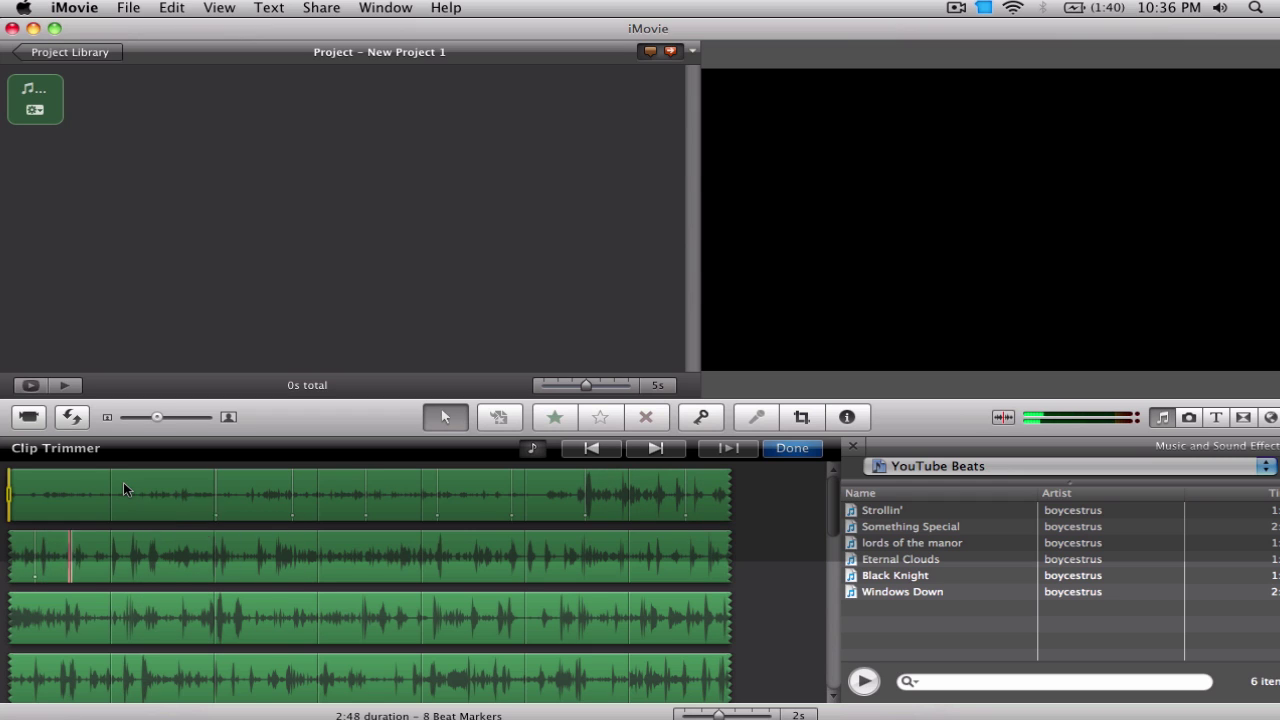
{"action": "key", "text": "m"}
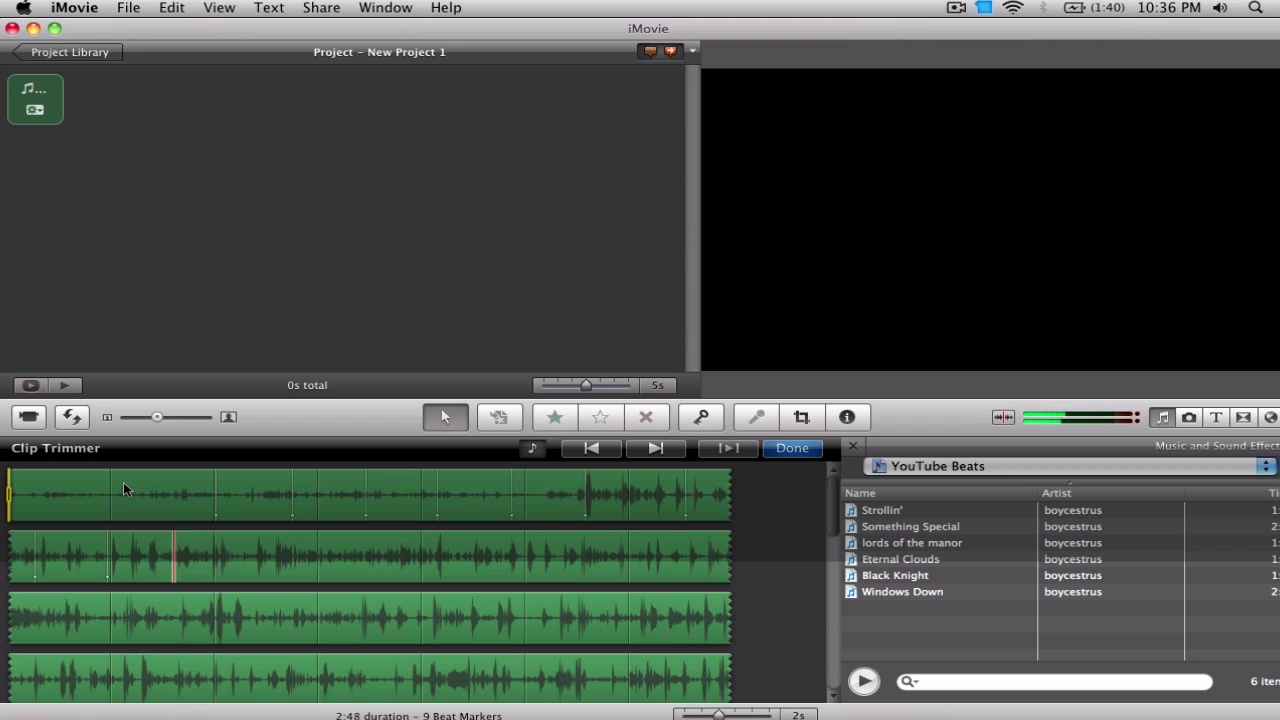
{"action": "key", "text": "m"}
{"action": "key", "text": "m"}
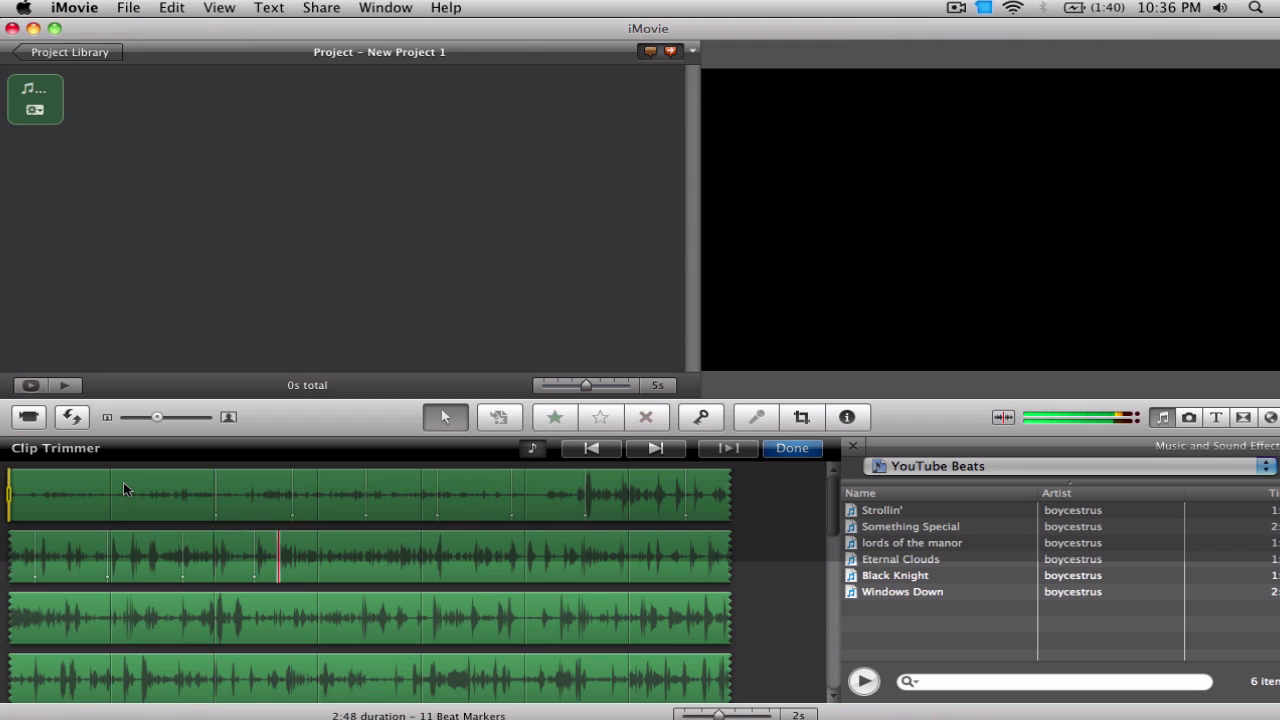
{"action": "key", "text": "m"}
{"action": "key", "text": "m"}
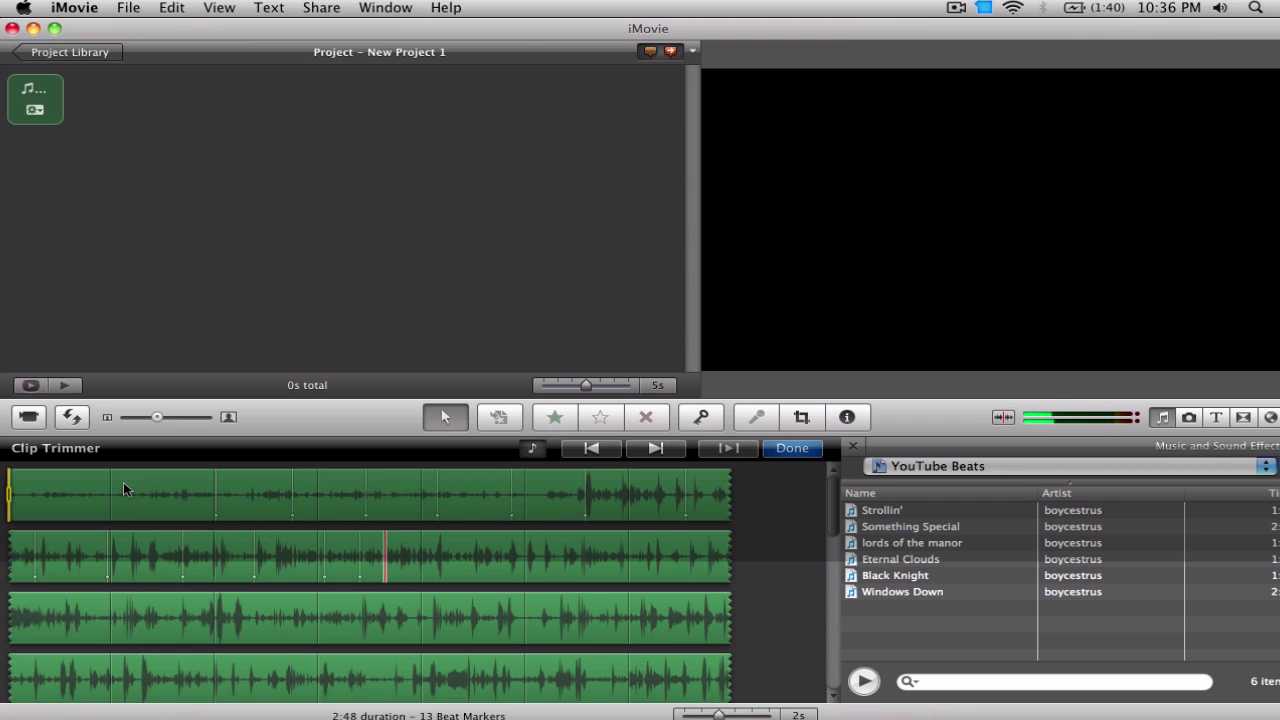
{"action": "key", "text": "m"}
{"action": "key", "text": "m"}
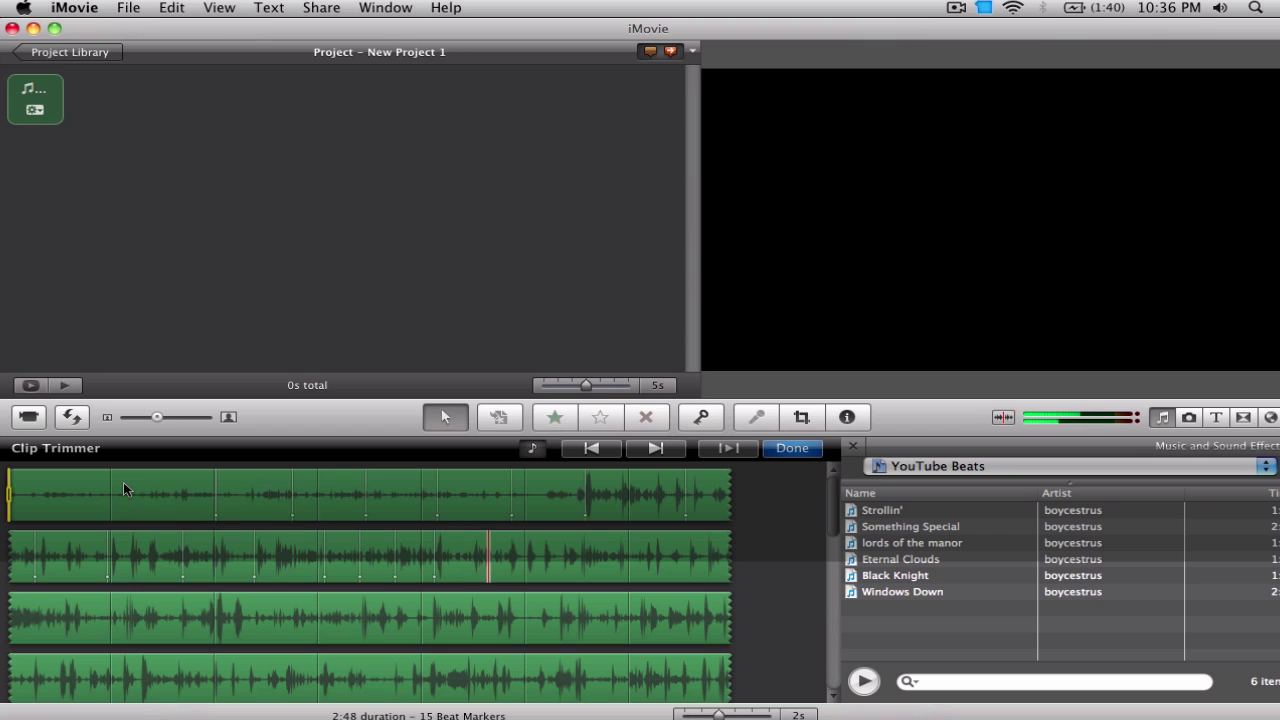
{"action": "key", "text": "m"}
{"action": "key", "text": "m"}
{"action": "key", "text": "m"}
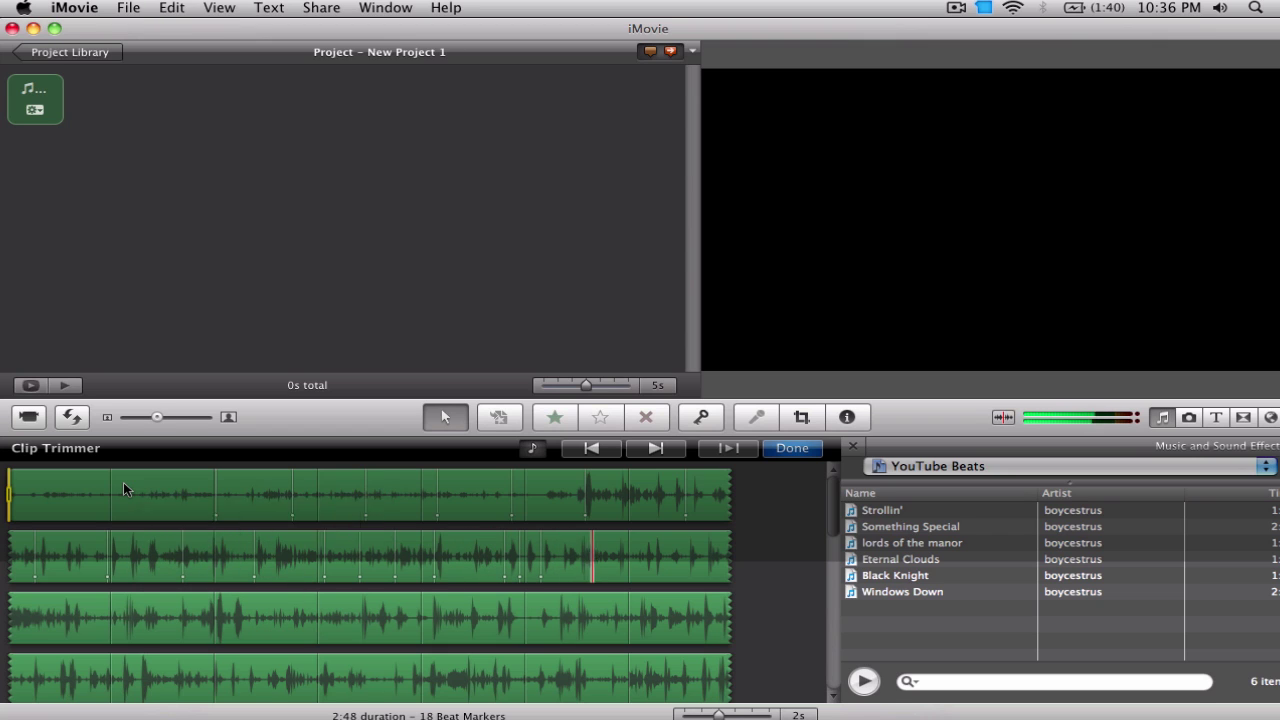
{"action": "key", "text": "m"}
{"action": "key", "text": "m"}
{"action": "key", "text": "m"}
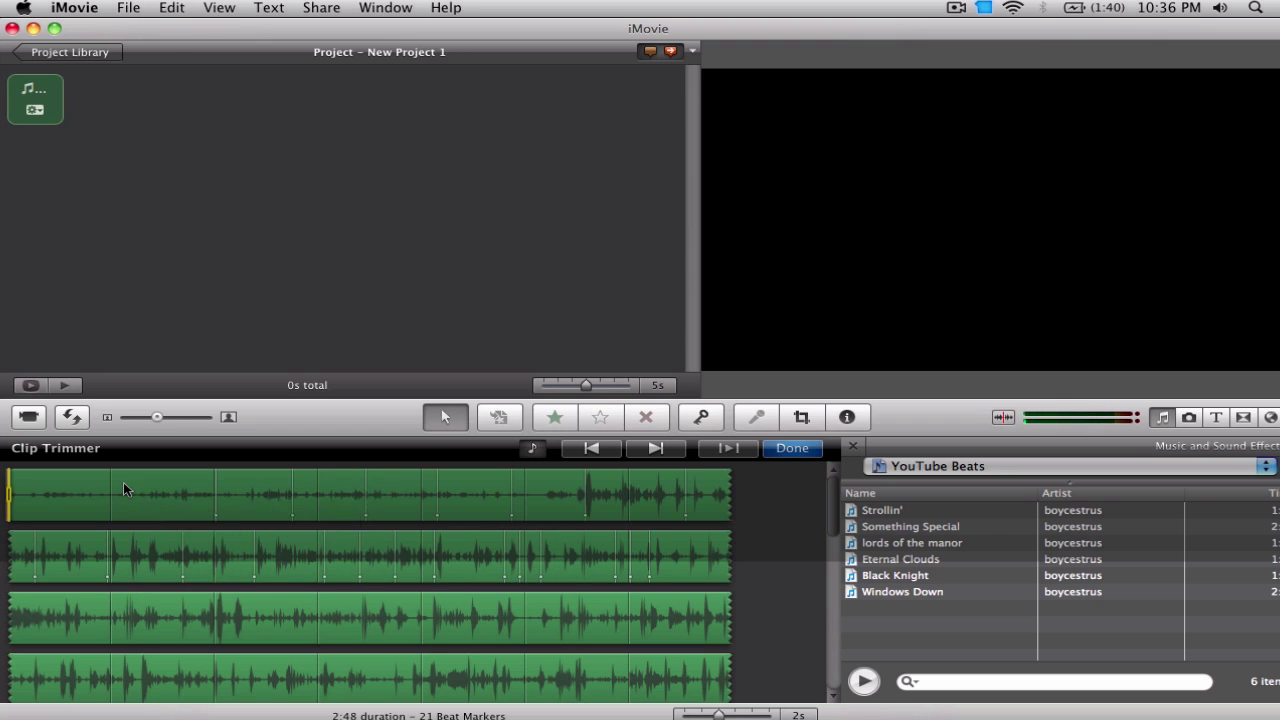
{"action": "key", "text": "space"}
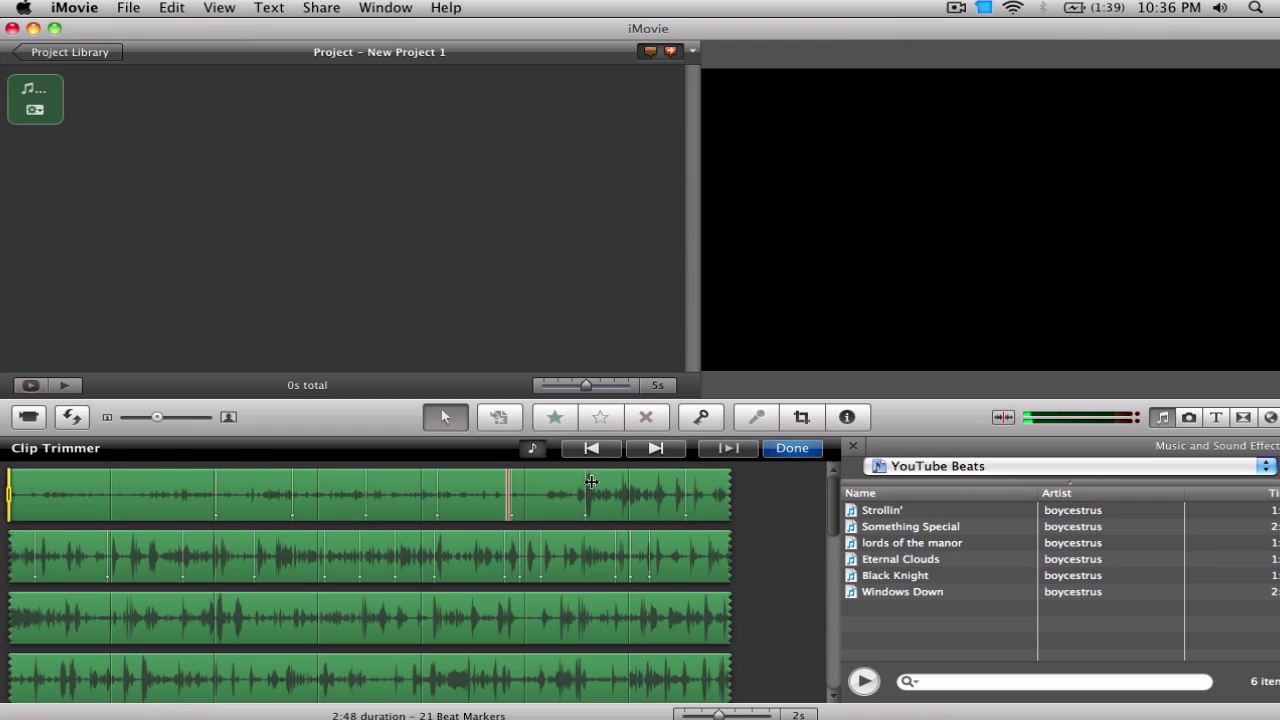
Step: Drop 20 photos from the third photo event into the project, cut to the beat markers
{"action": "left_click", "coordinate": [794, 449]}
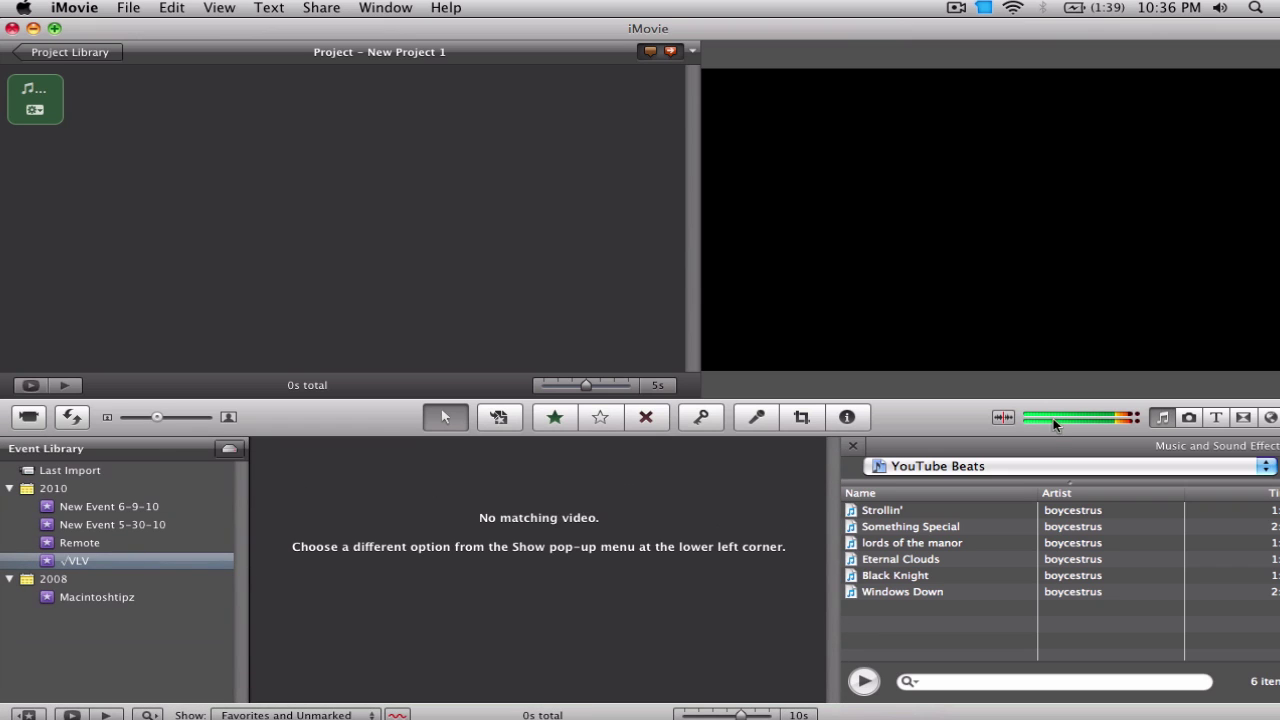
{"action": "left_click", "coordinate": [1189, 418]}
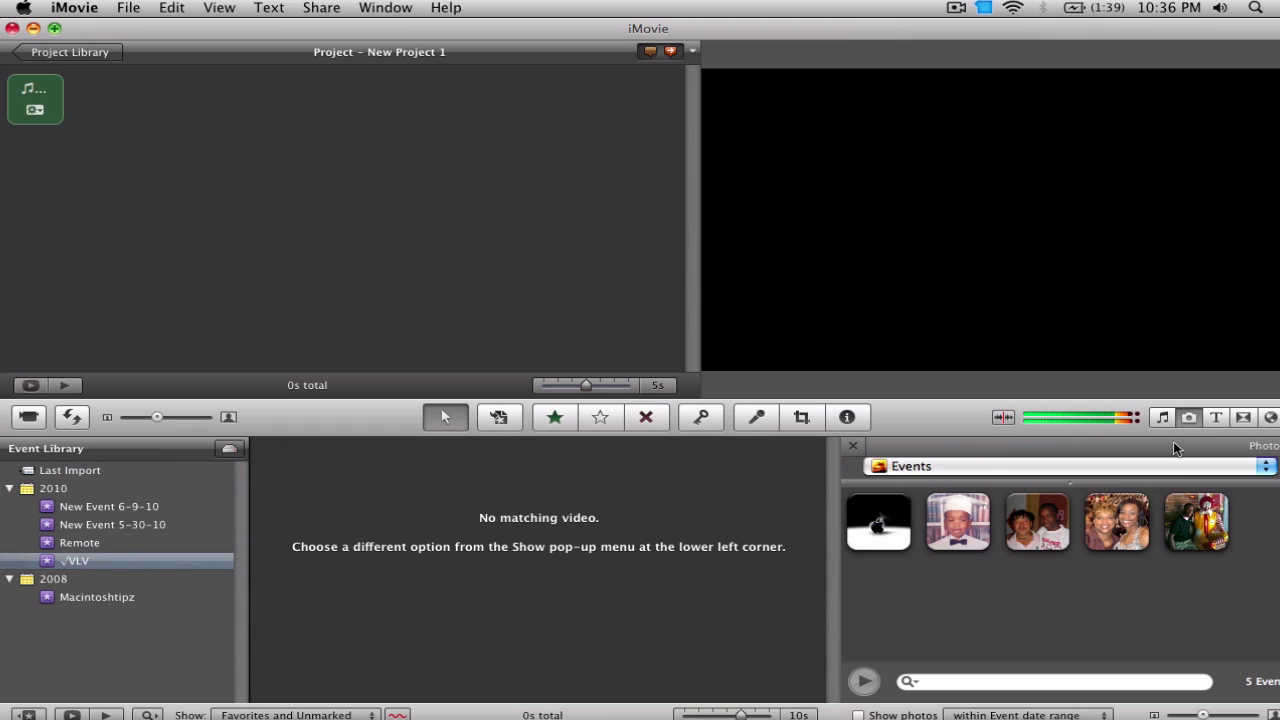
{"action": "double_click", "coordinate": [1025, 540]}
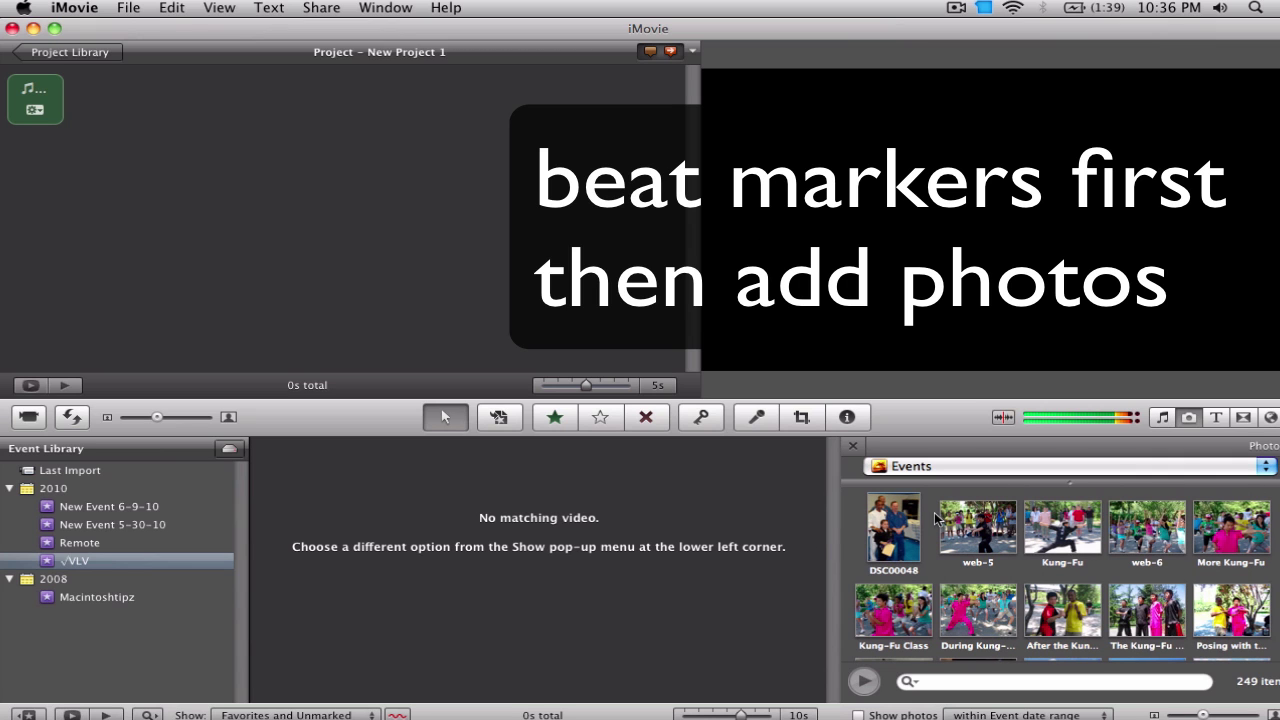
{"action": "left_click_drag", "start_coordinate": [936, 516], "coordinate": [1245, 568]}
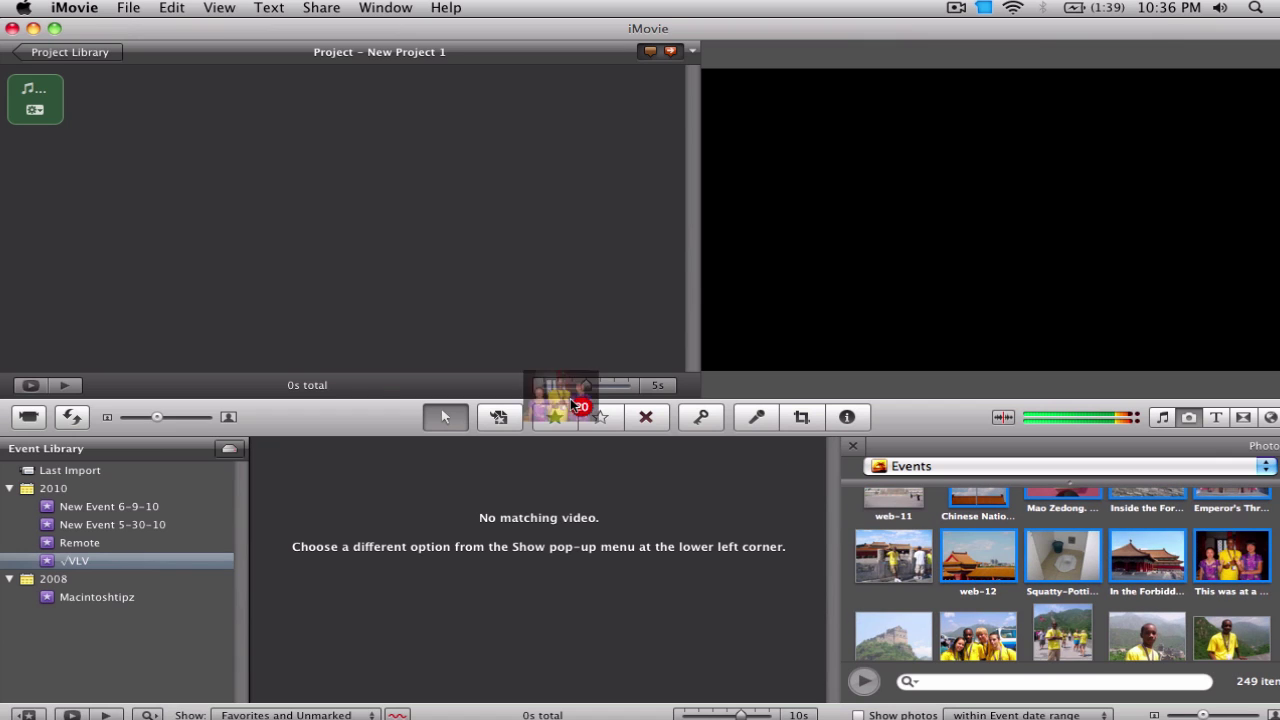
{"action": "left_click_drag", "start_coordinate": [575, 405], "coordinate": [49, 125]}
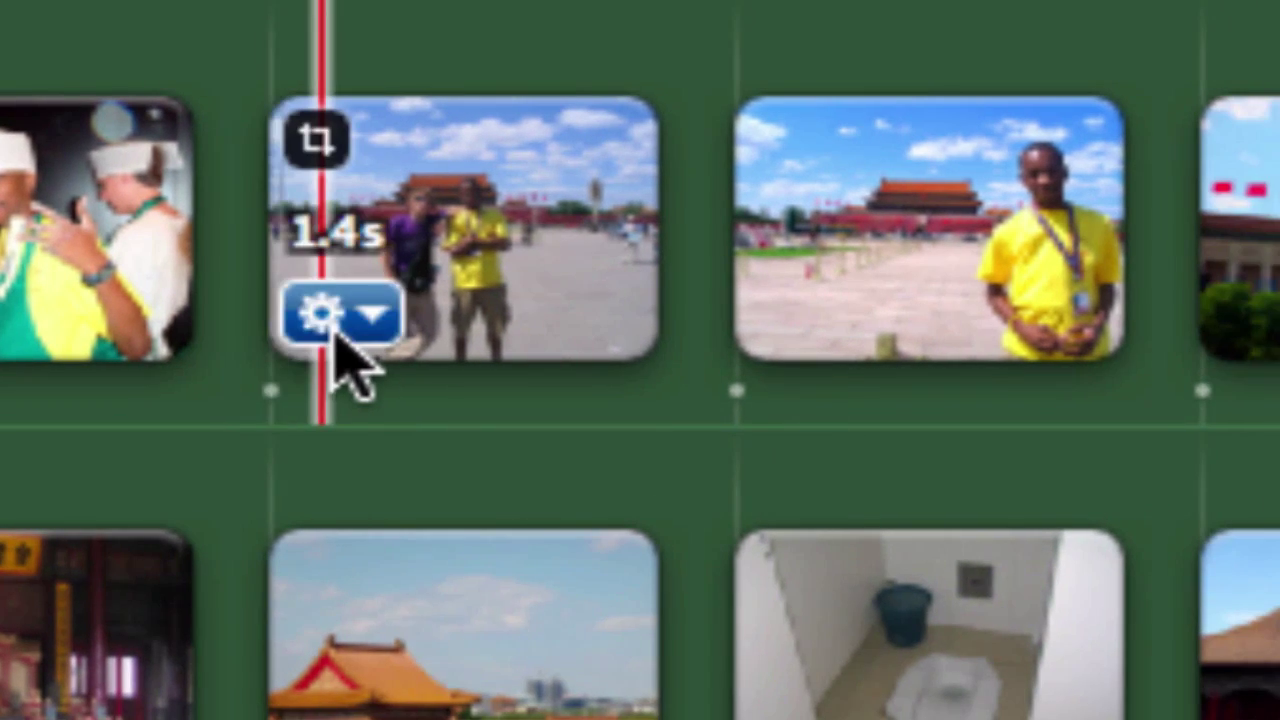
{"action": "left_click", "coordinate": [338, 340]}
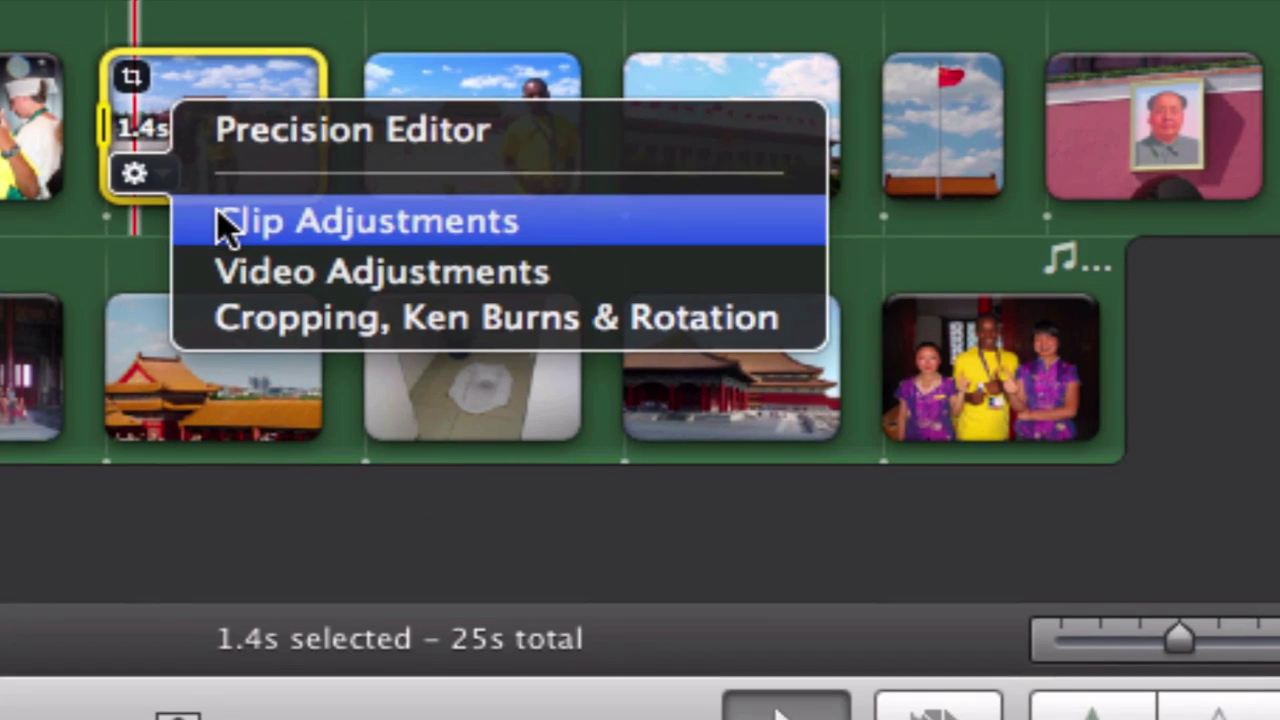
{"action": "left_click", "coordinate": [473, 396]}
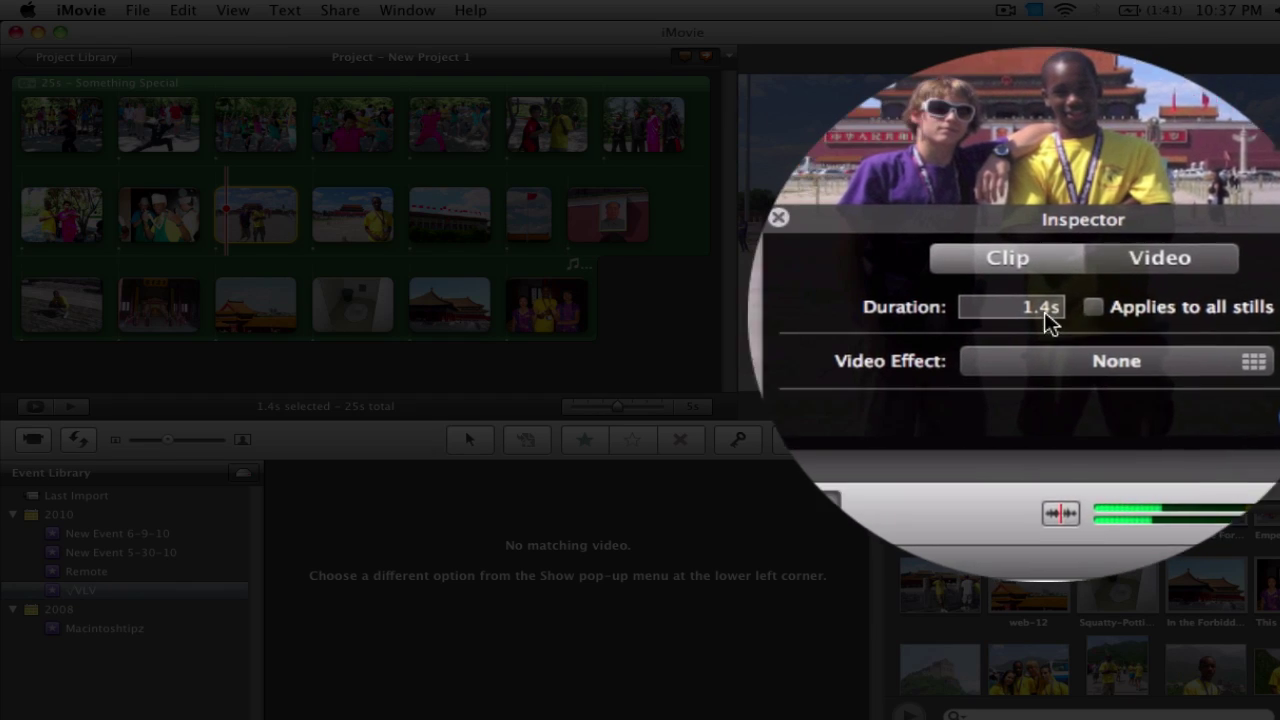
{"action": "left_click", "coordinate": [874, 273]}
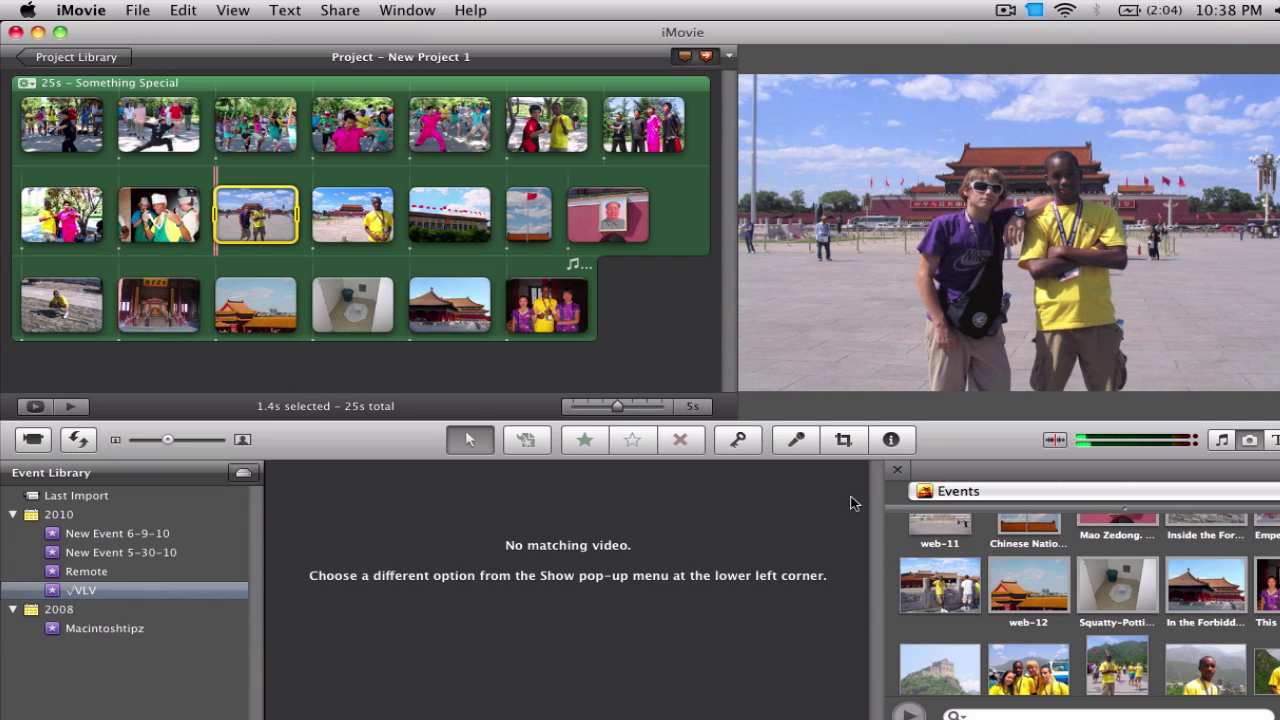
Step: Close the Photos browser panel so the event library shows below the slideshow
{"action": "left_click", "coordinate": [897, 470]}
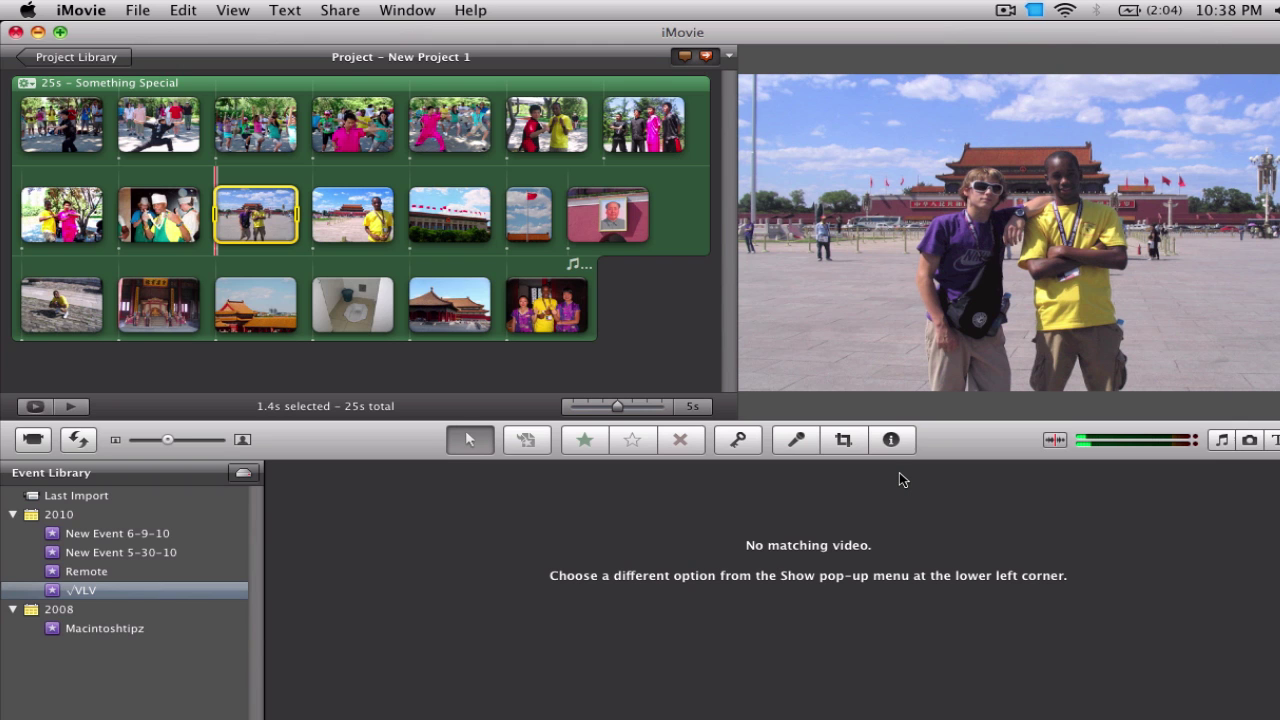